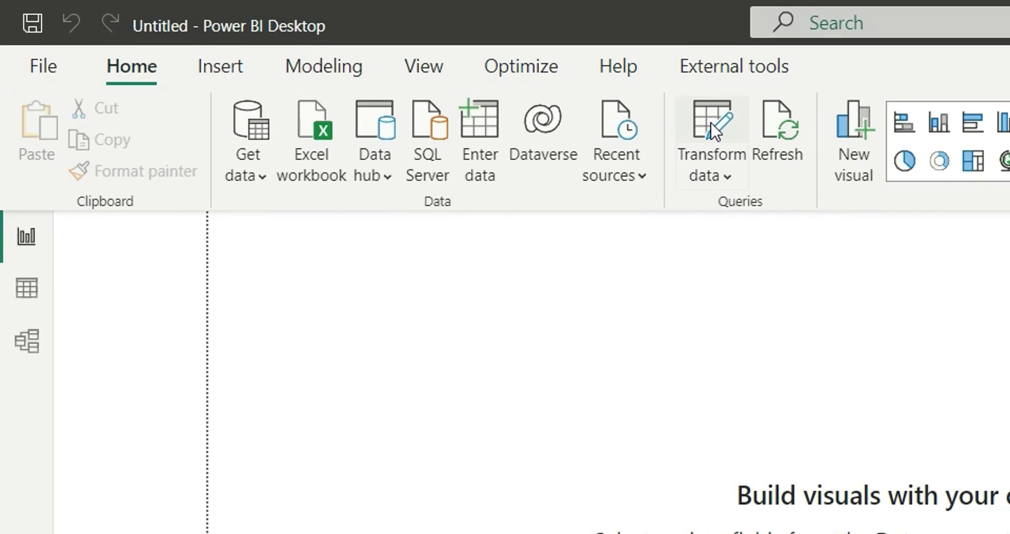
In Power Query Editor, add a Decimal Number parameter named RowLimit with current value 1000
click(713, 131)
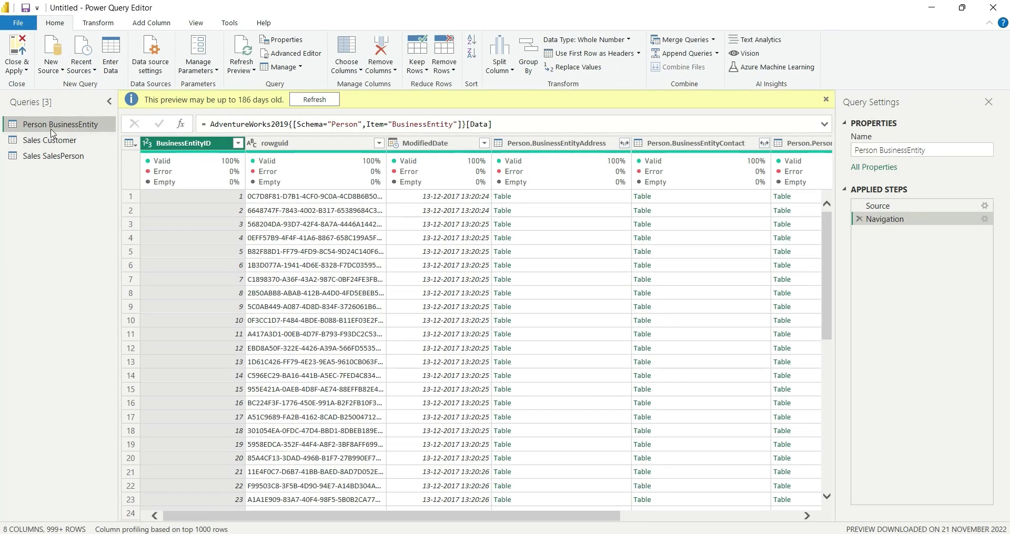
click(50, 140)
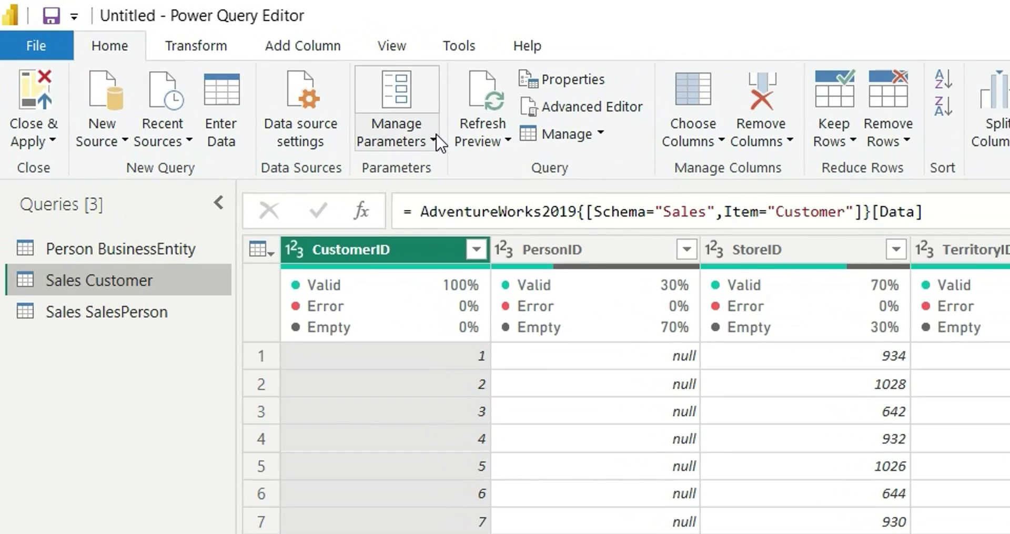
click(217, 70)
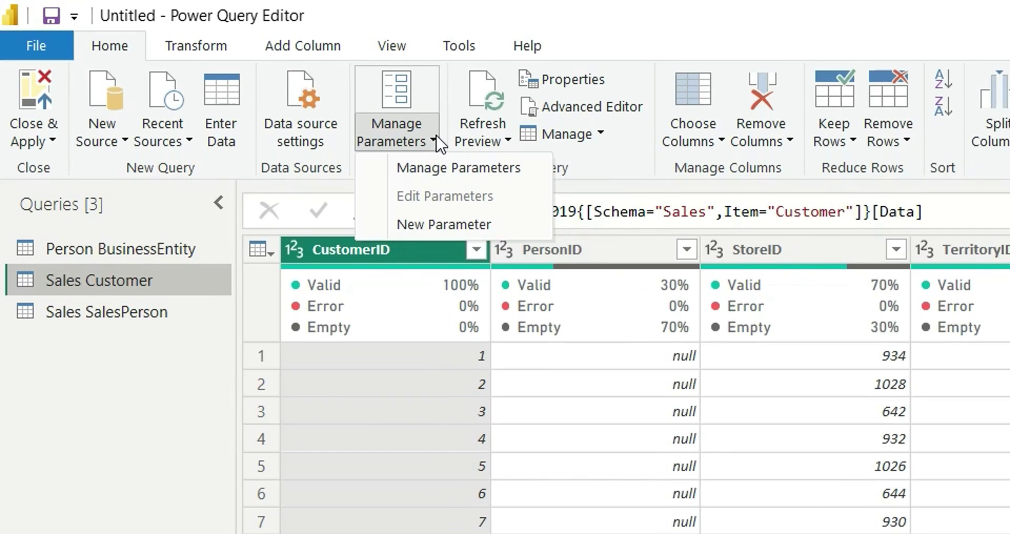
click(451, 227)
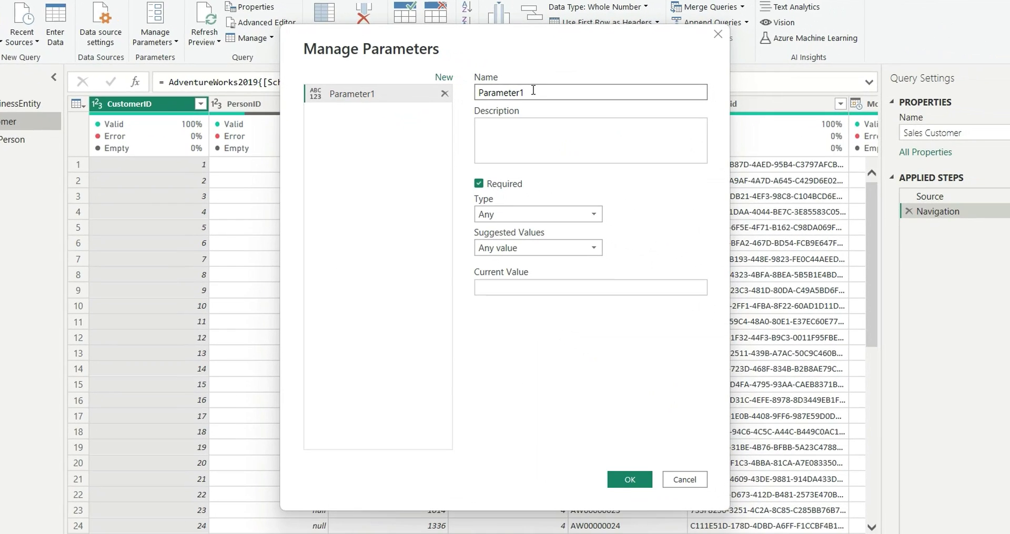
drag(642, 117, 575, 124)
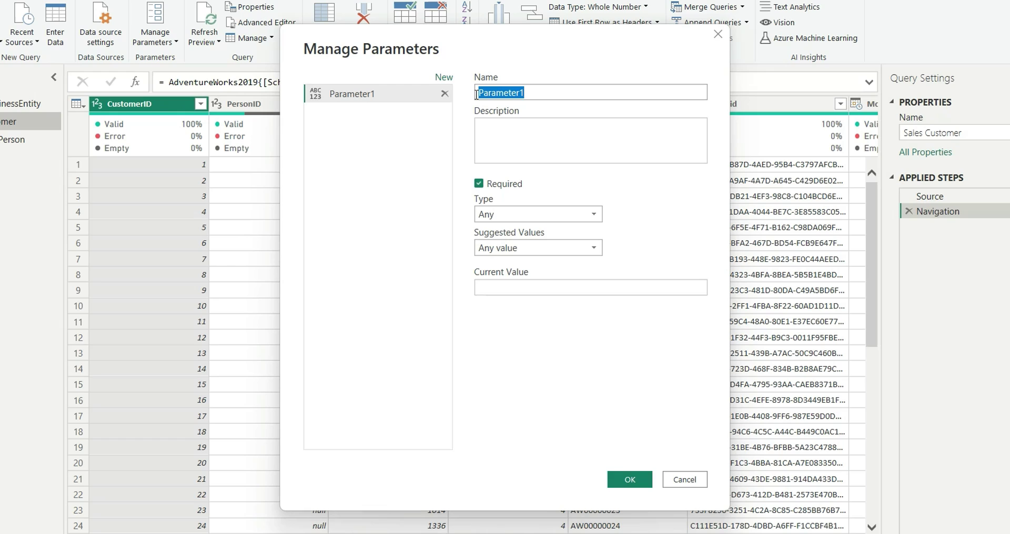
text(Row)
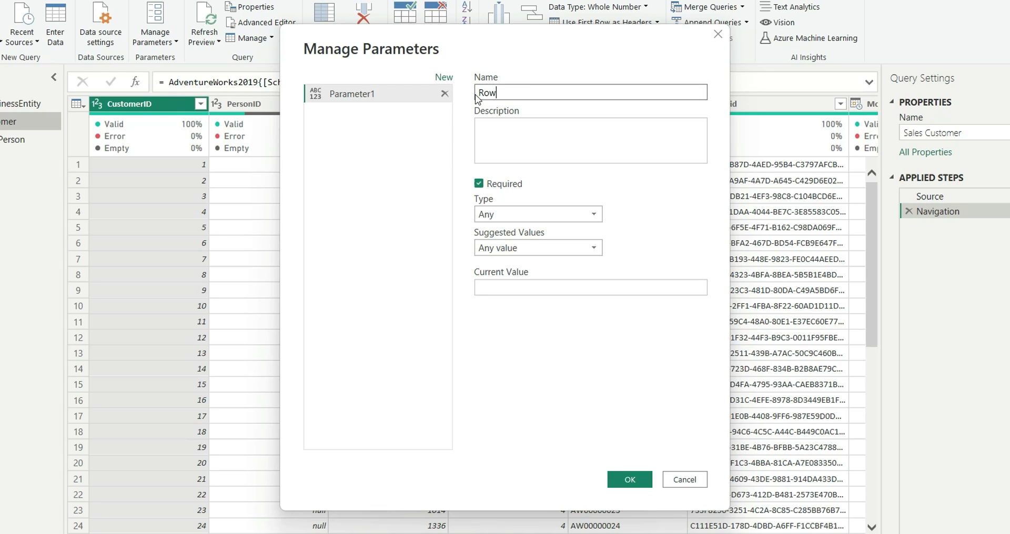
text(Limit)
click(503, 217)
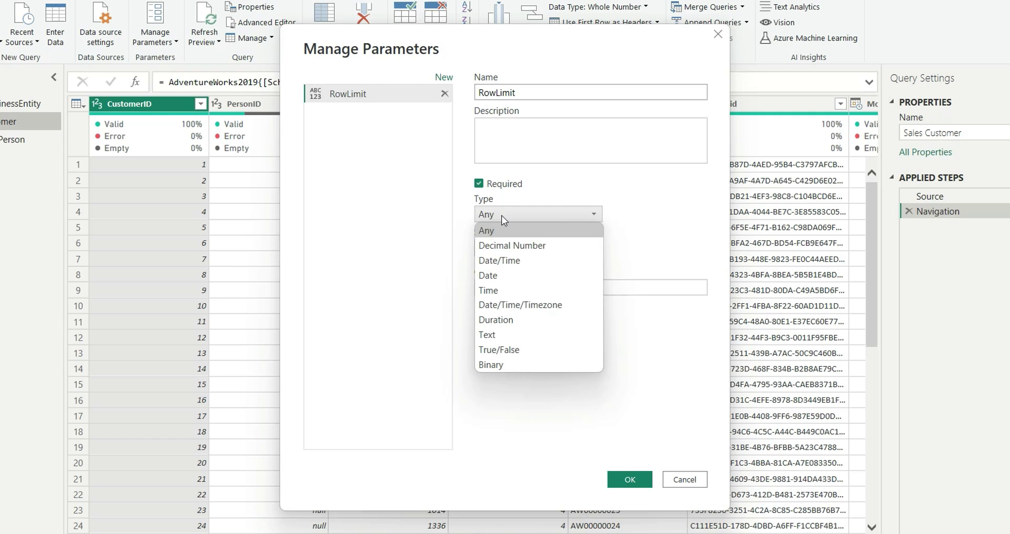
click(512, 246)
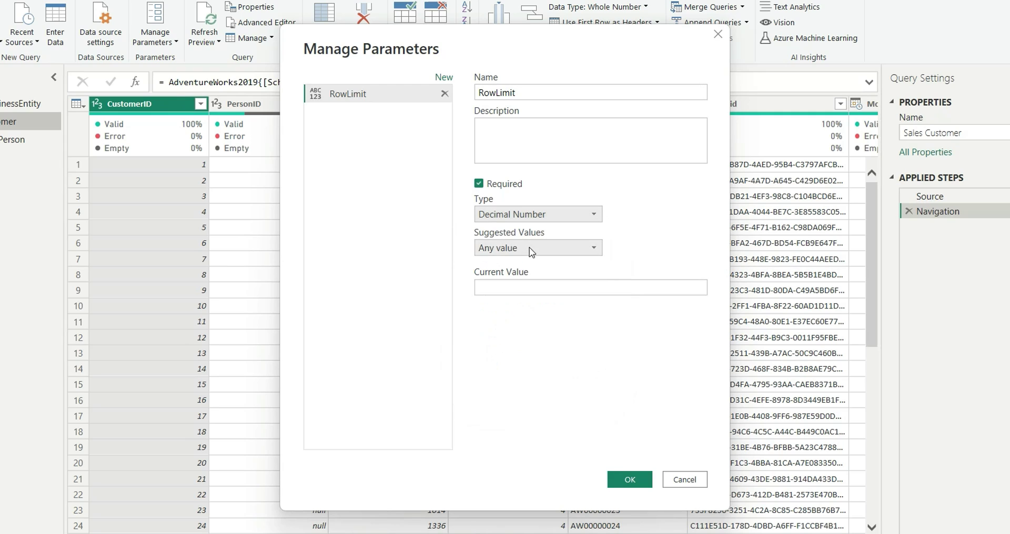
click(506, 290)
text(100000)
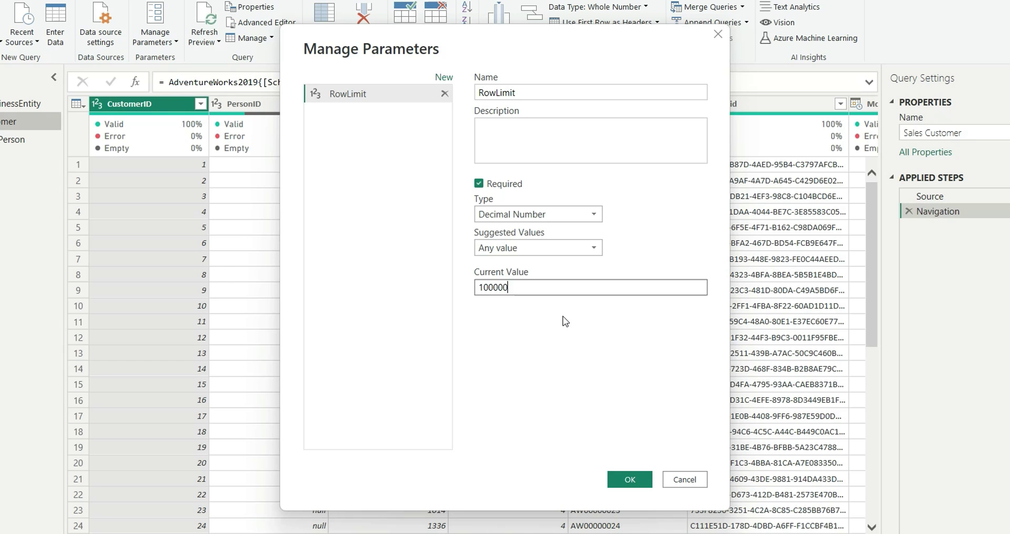
key(BackSpace)
key(BackSpace)
click(645, 485)
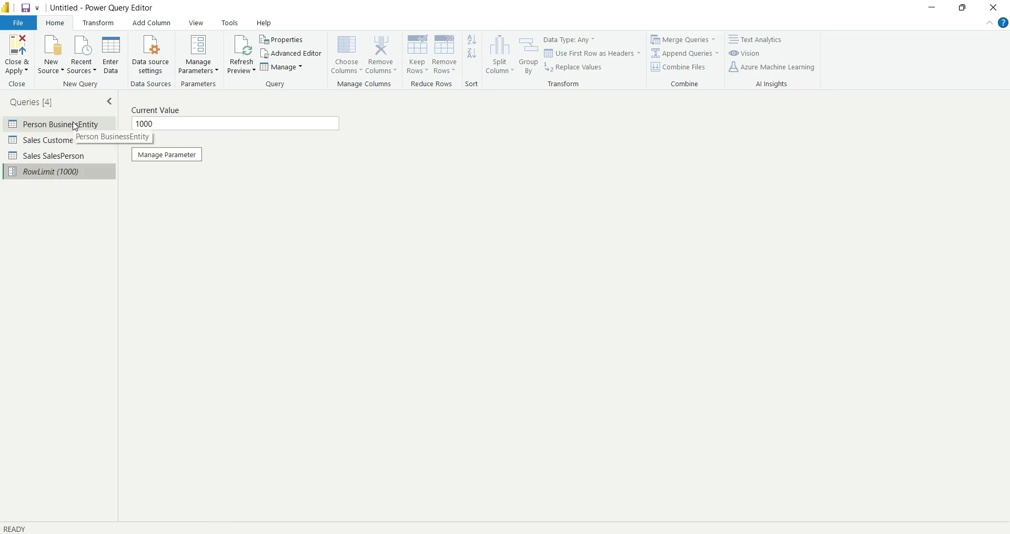
Keep only the top 100 rows of the Person BusinessEntity query
click(75, 125)
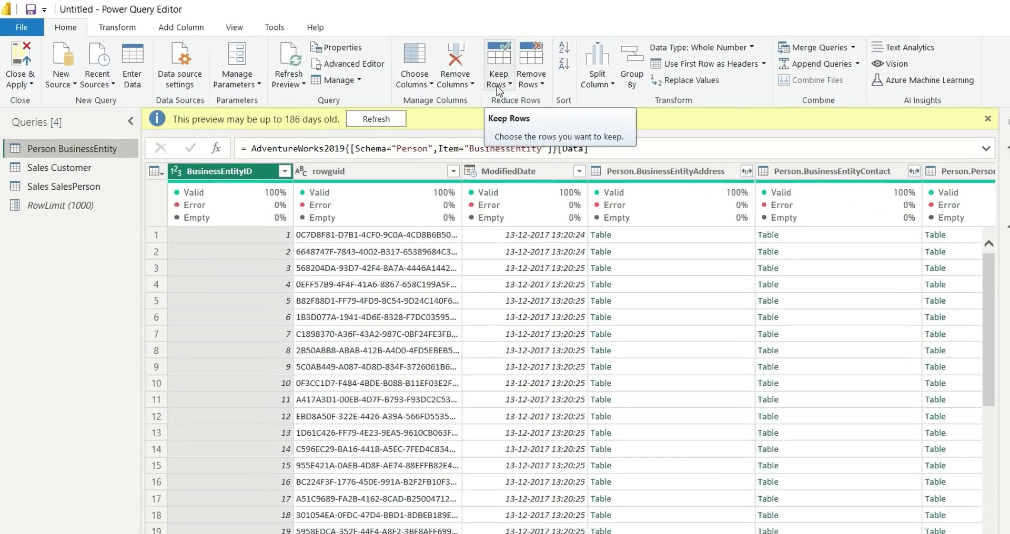
click(416, 74)
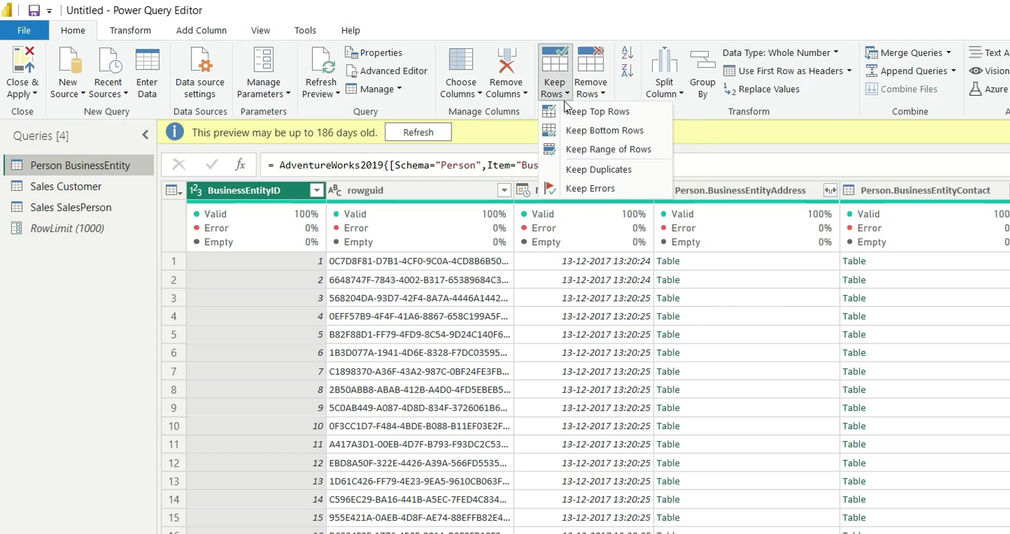
click(589, 111)
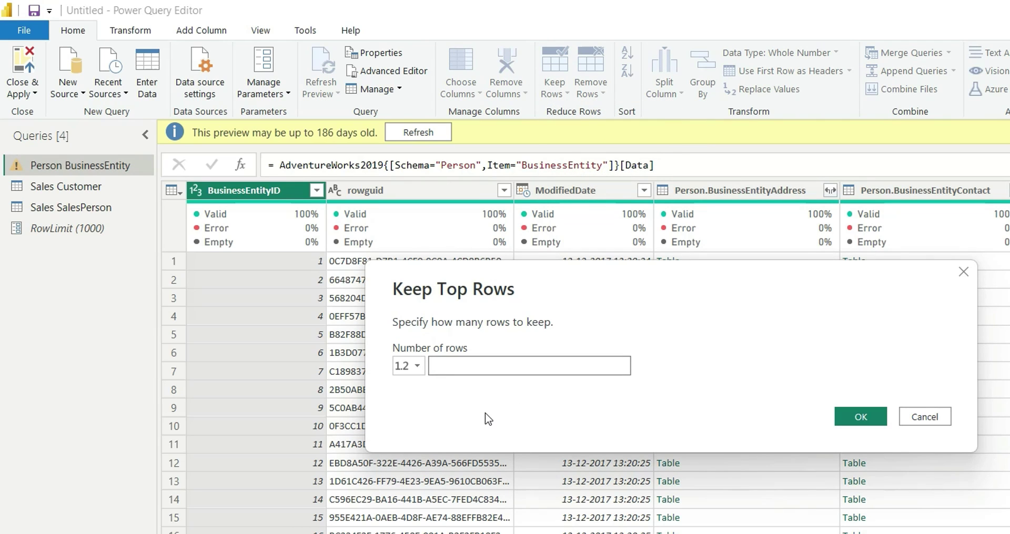
text(100)
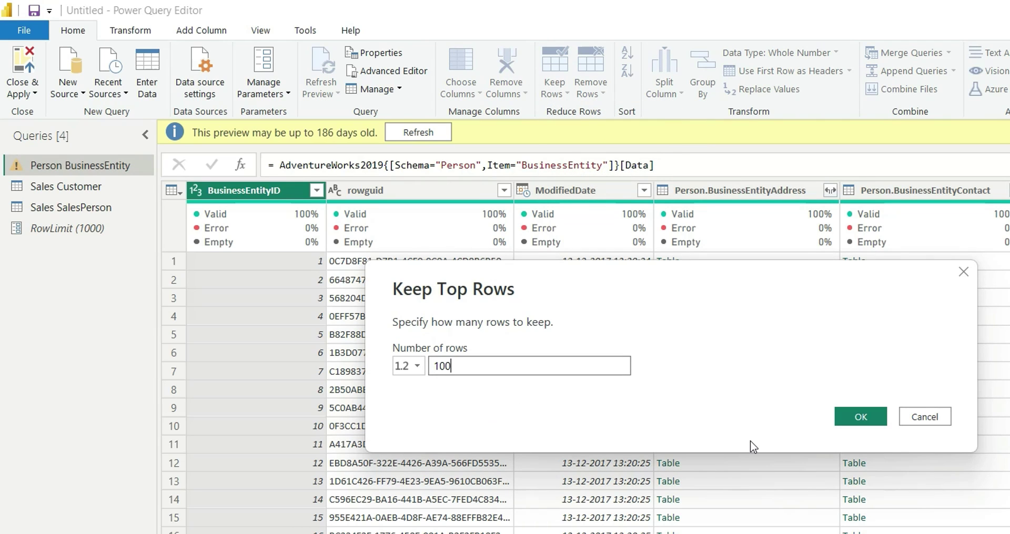
click(857, 415)
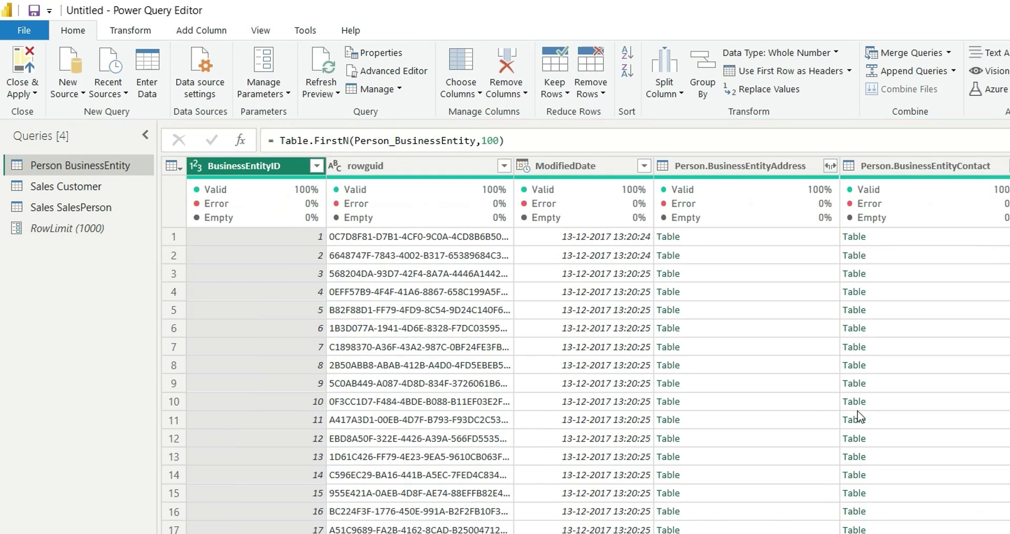
In Advanced Editor, replace the hard-coded 100 in Table.FirstN with the RowLimit parameter
click(401, 71)
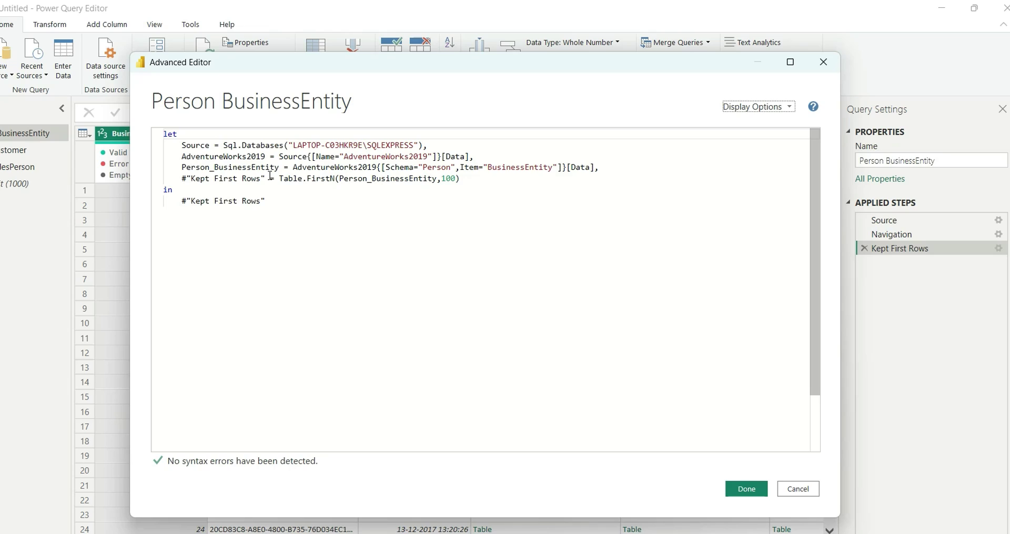
double_click(451, 179)
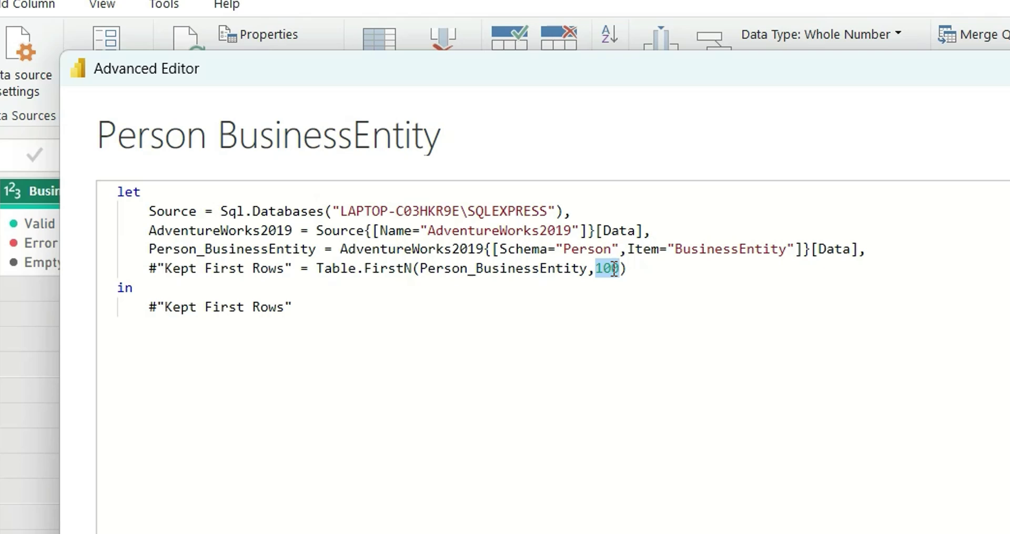
text(Rowli)
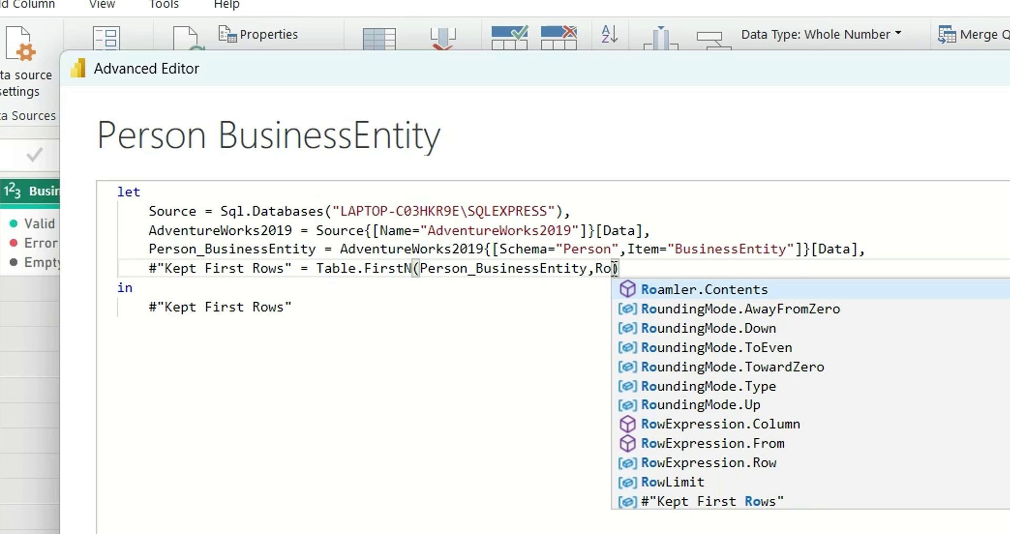
key(Tab)
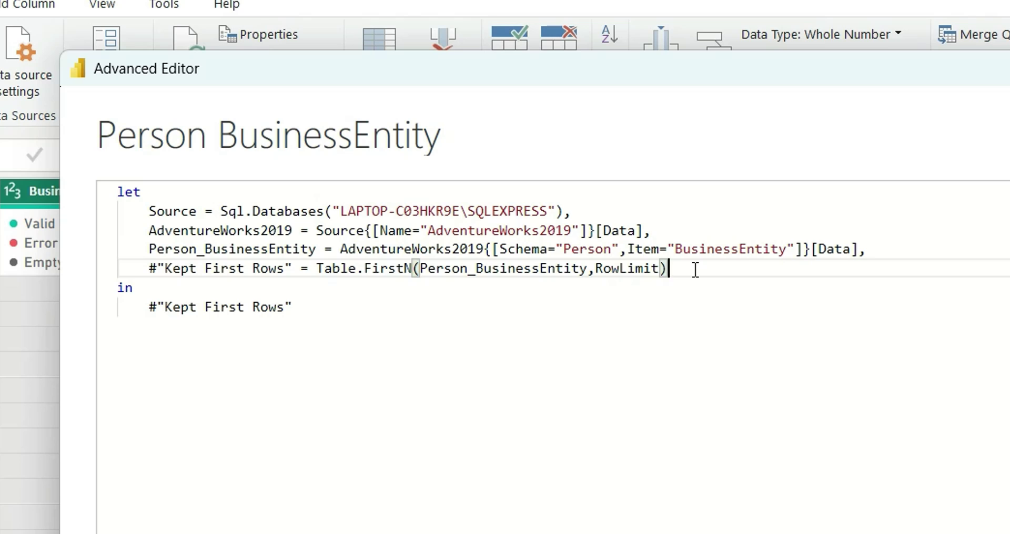
Add a step Result = if RowLimit > 0 then #"Kept First Rows" else Person_BusinessEntity
text(,)
key(Return)
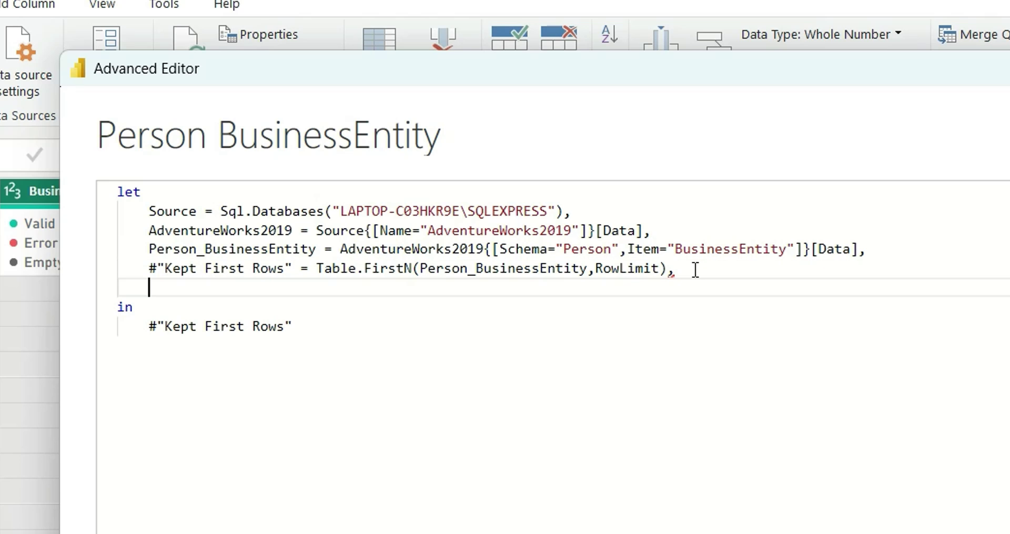
text(Resu)
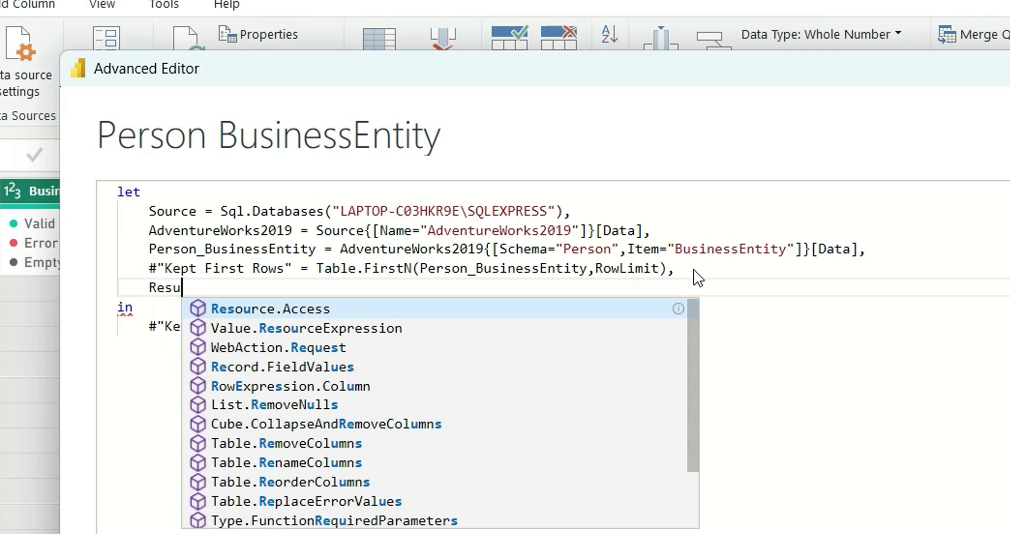
text(lt)
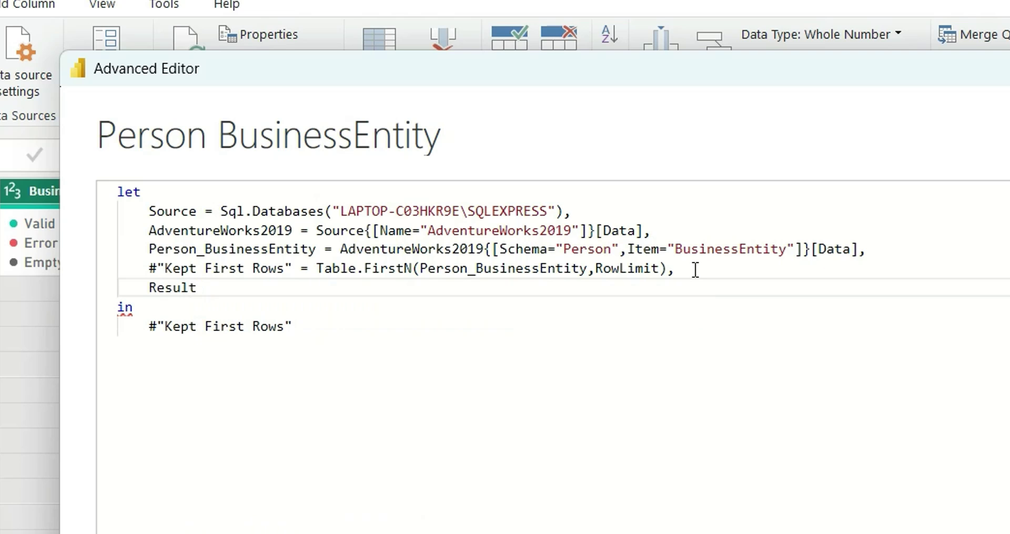
text( = if row)
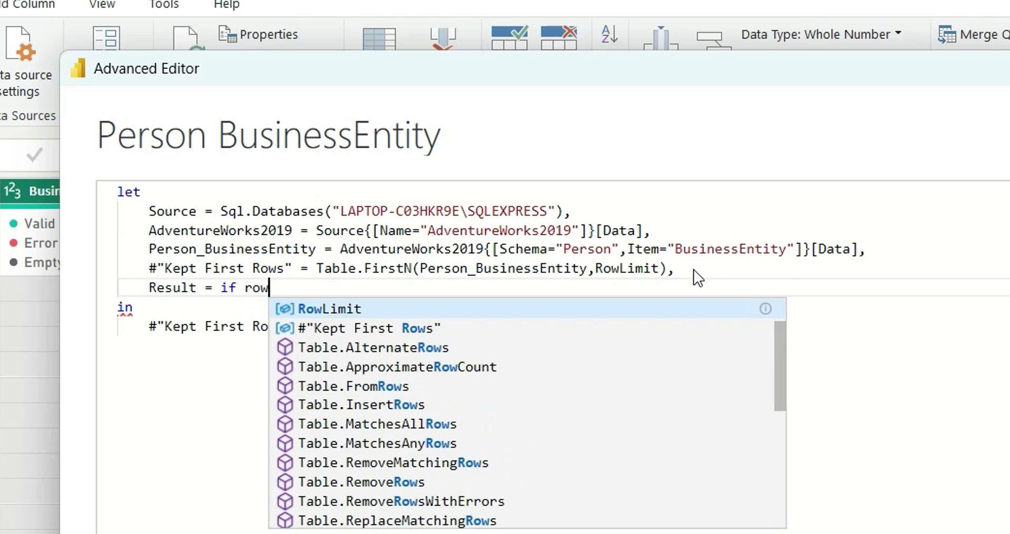
key(Tab)
text(>)
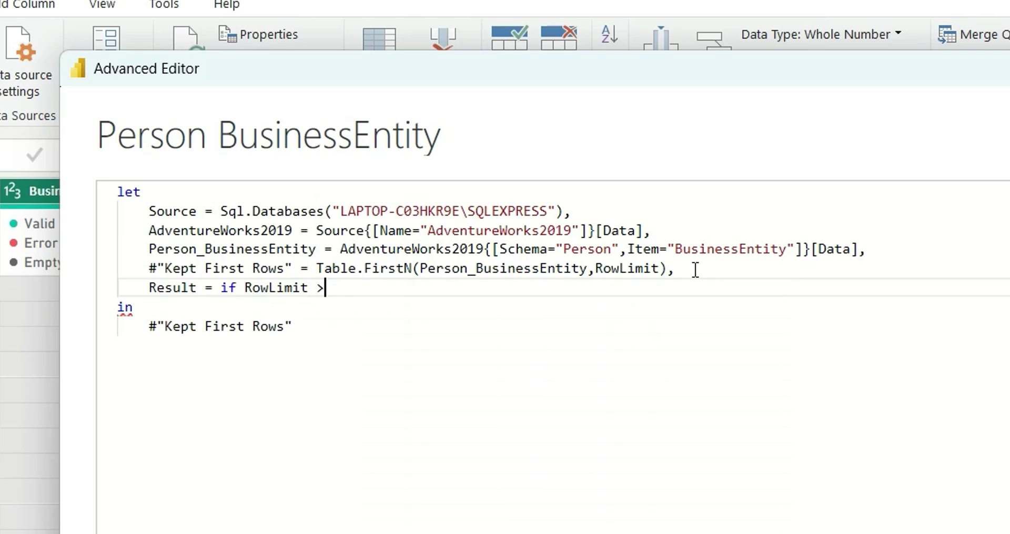
text( 0 then)
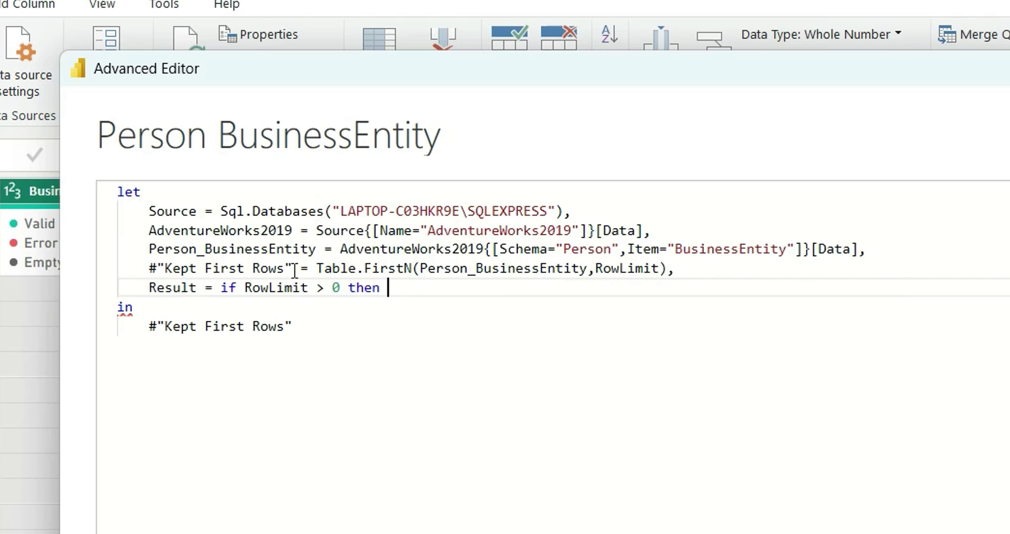
drag(292, 269, 144, 269)
key(ctrl+c)
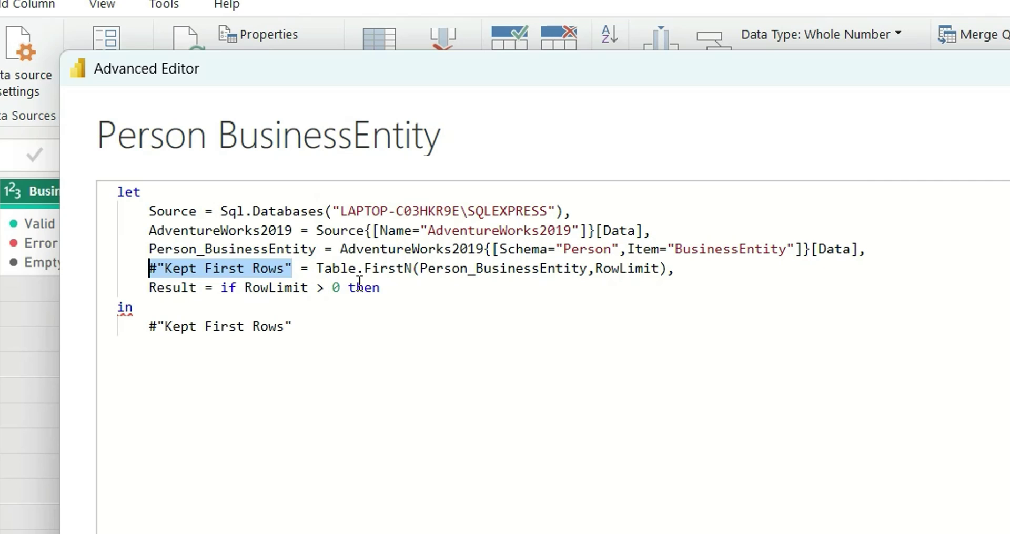
click(412, 288)
key(ctrl+v)
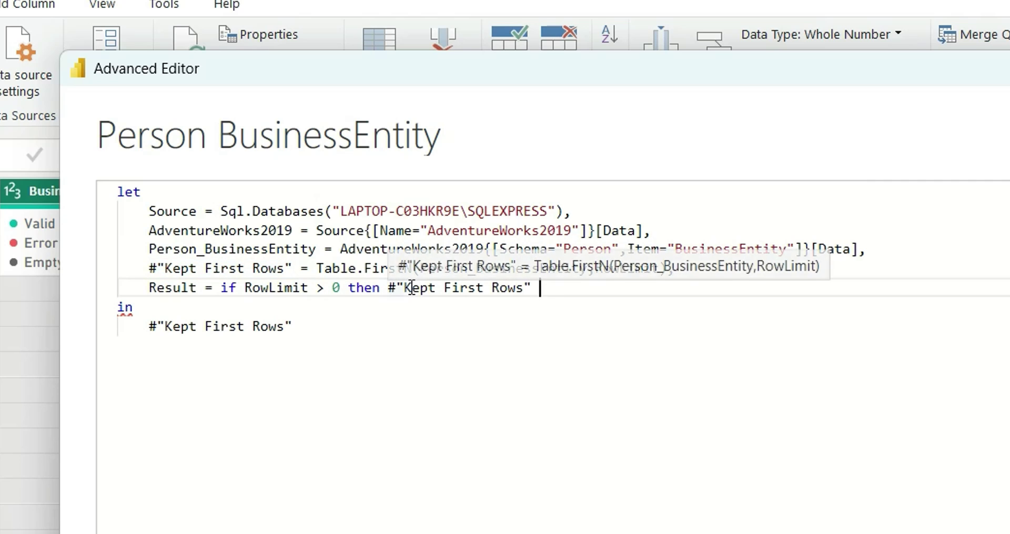
text(else)
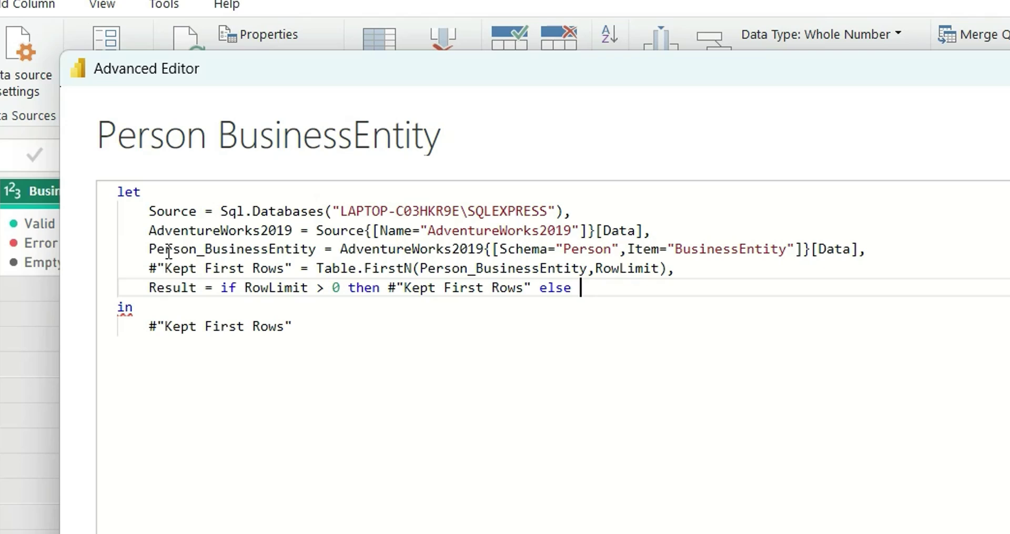
double_click(197, 250)
key(ctrl+c)
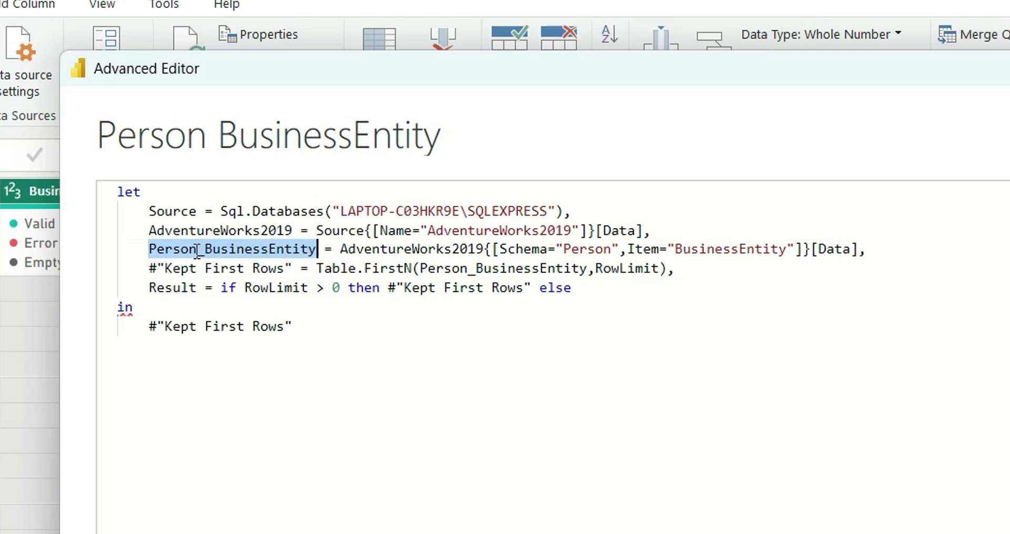
click(377, 289)
key(End)
key(ctrl+v)
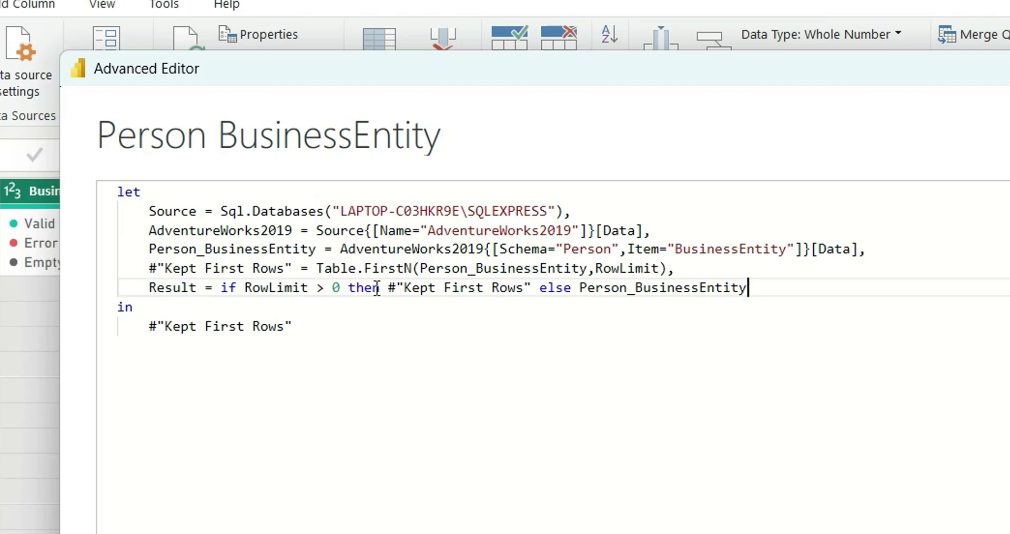
Make the query's 'in' output return Result and save the edited code
double_click(181, 288)
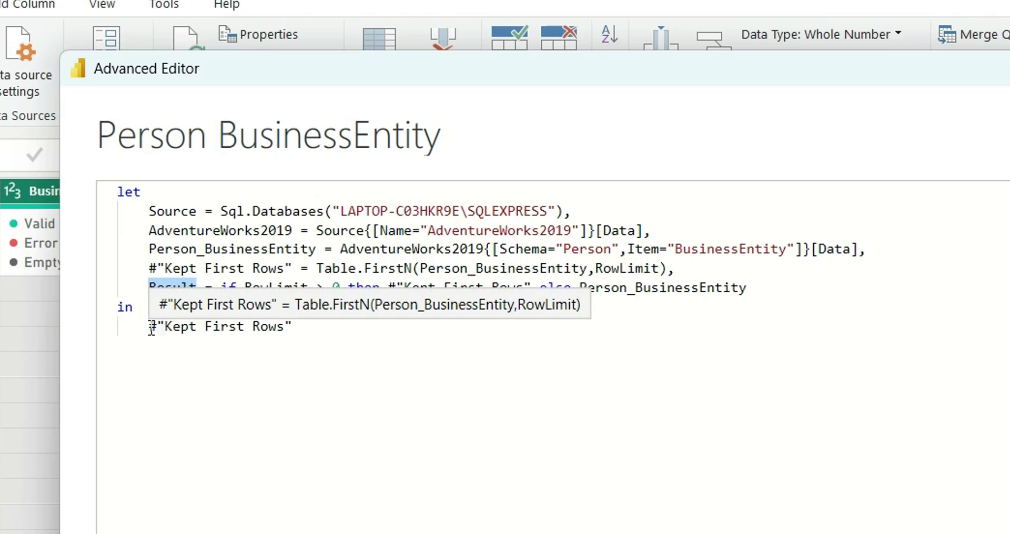
drag(151, 327, 313, 327)
key(ctrl+v)
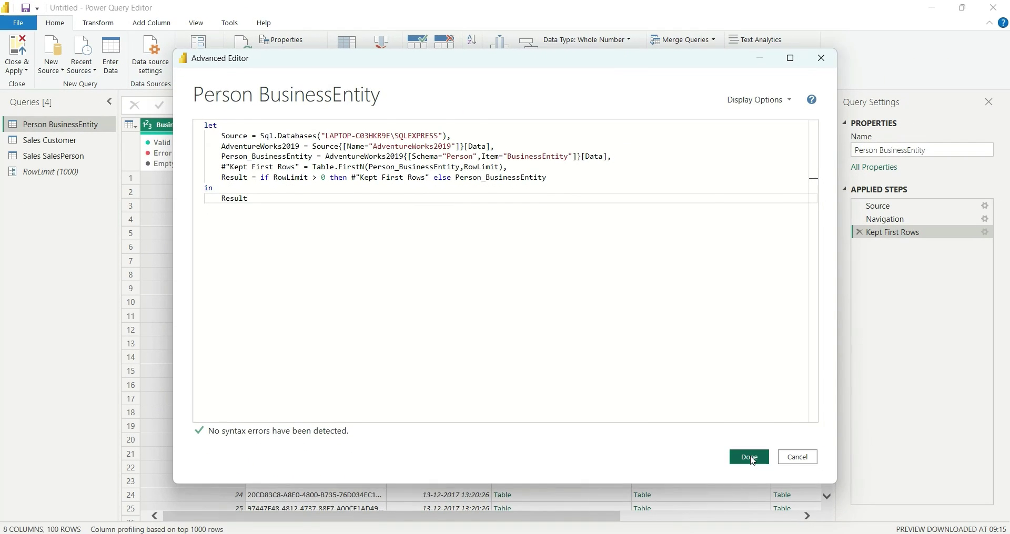
click(749, 457)
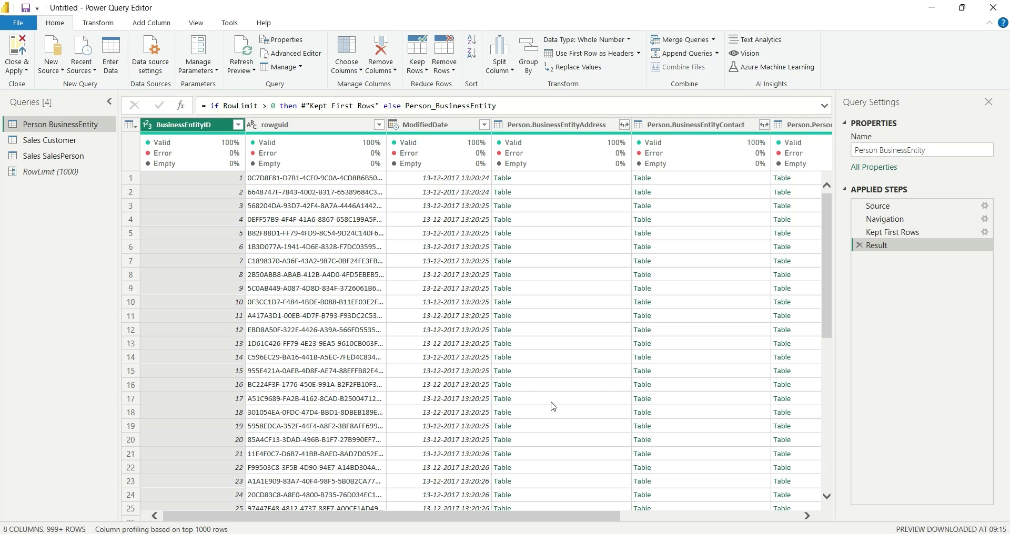
Set RowLimit's current value to 10 and check the Person BusinessEntity and Sales Customer previews
click(54, 174)
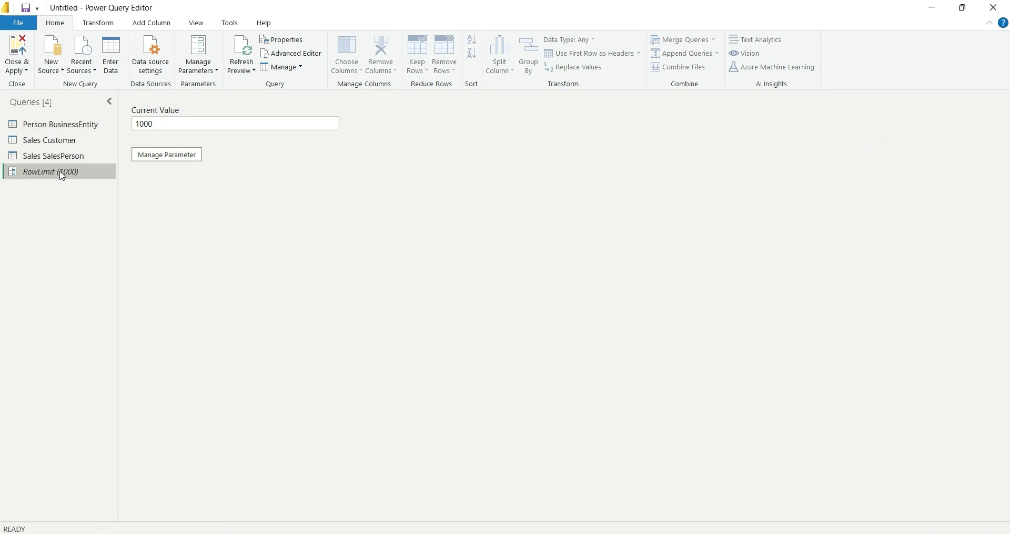
click(156, 126)
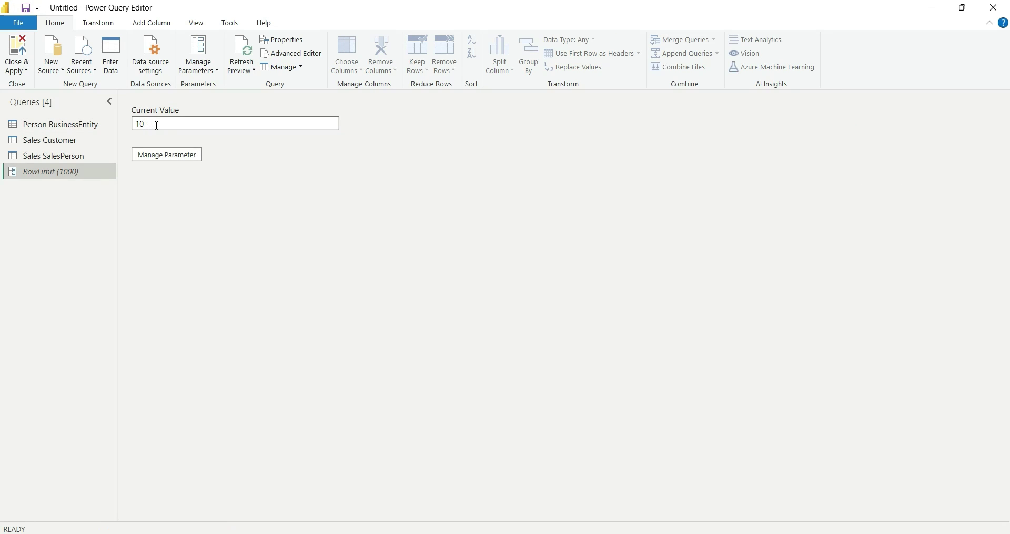
click(54, 125)
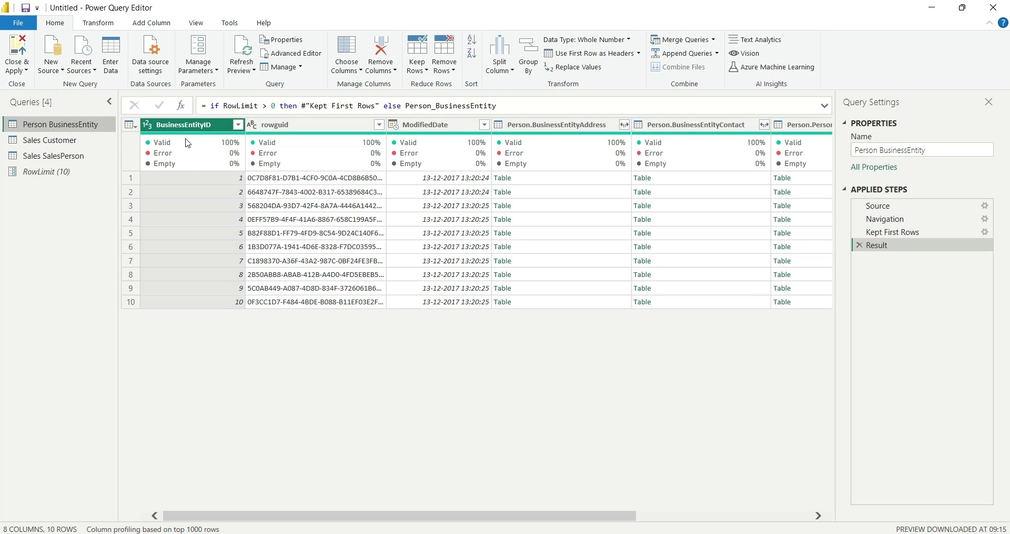
click(63, 172)
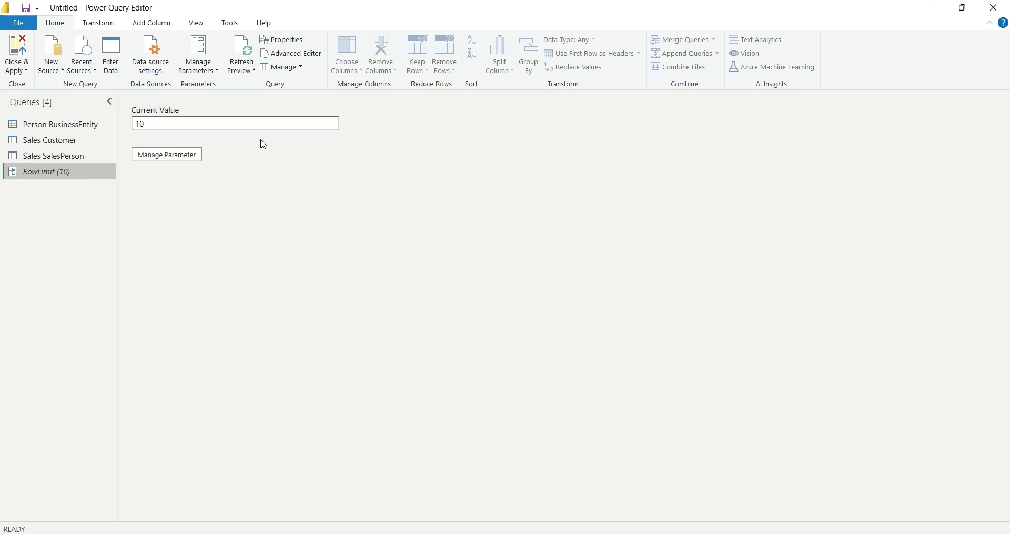
click(50, 140)
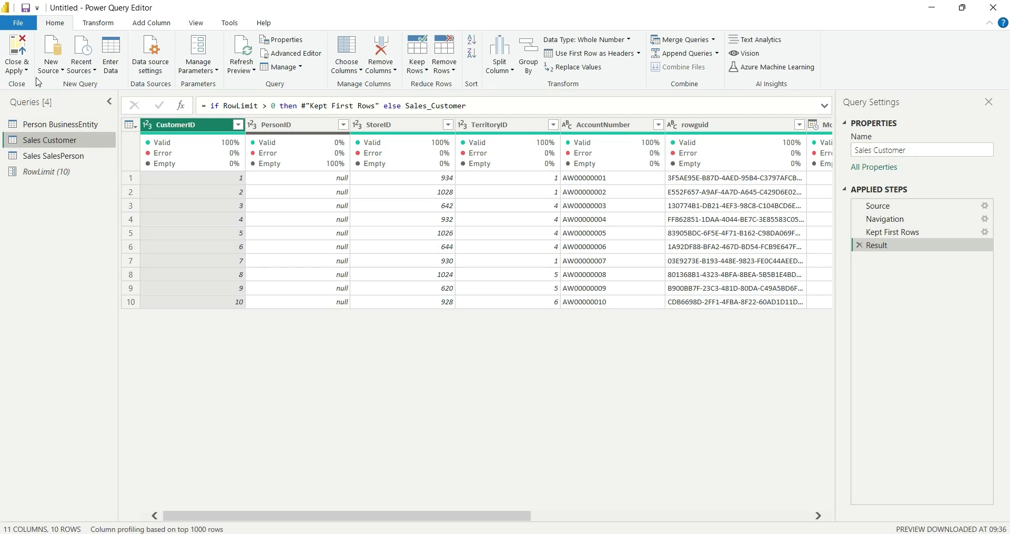
Apply the query changes and view Person BusinessEntity's 10 loaded rows in Table view
click(17, 53)
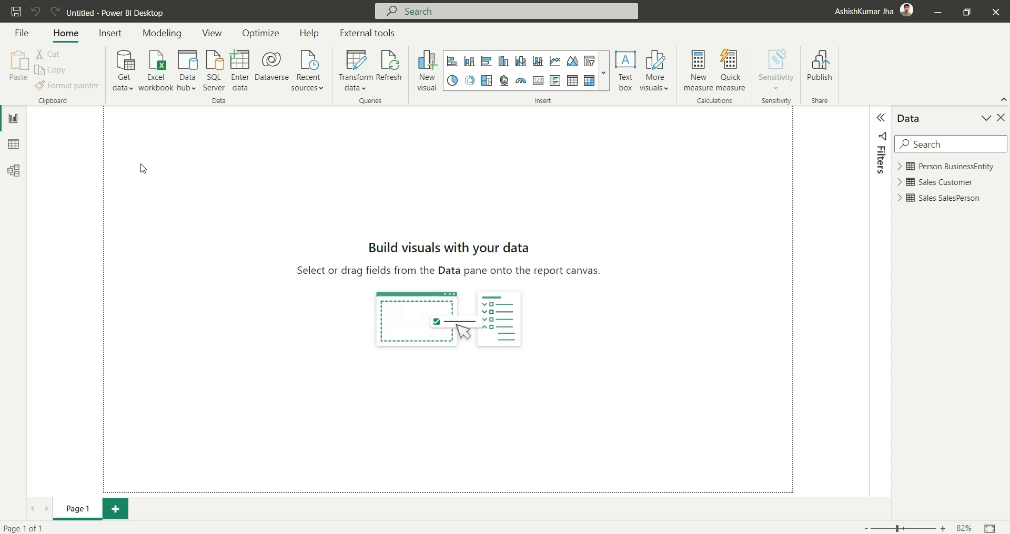
click(14, 149)
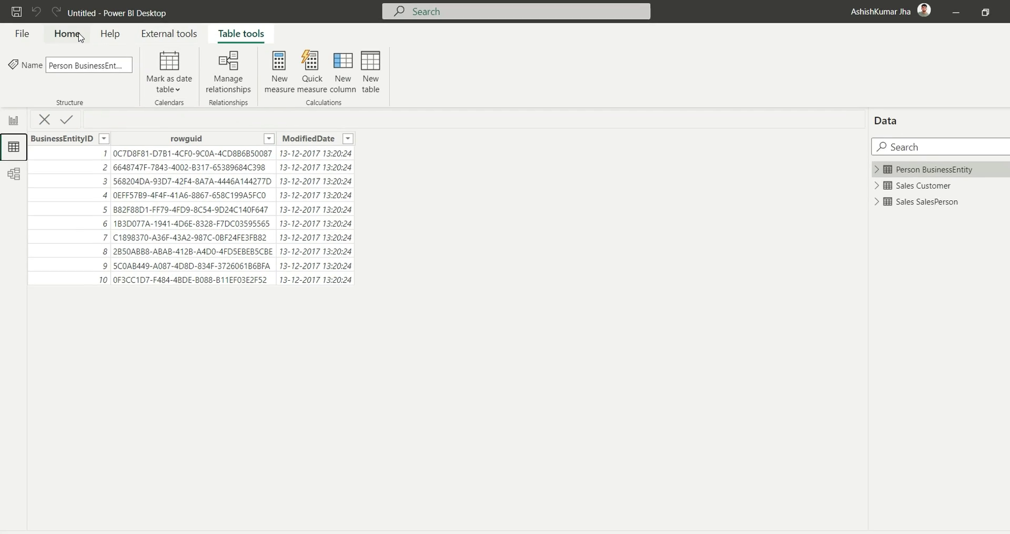
click(66, 33)
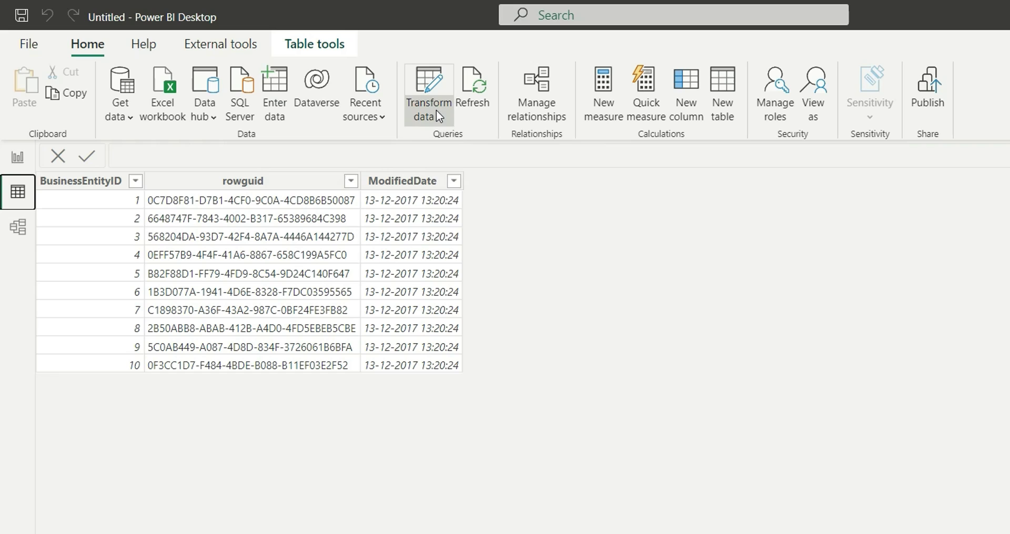
Set RowLimit to 0, apply changes to load all 20,777 rows, and return to Report view
click(411, 104)
click(480, 203)
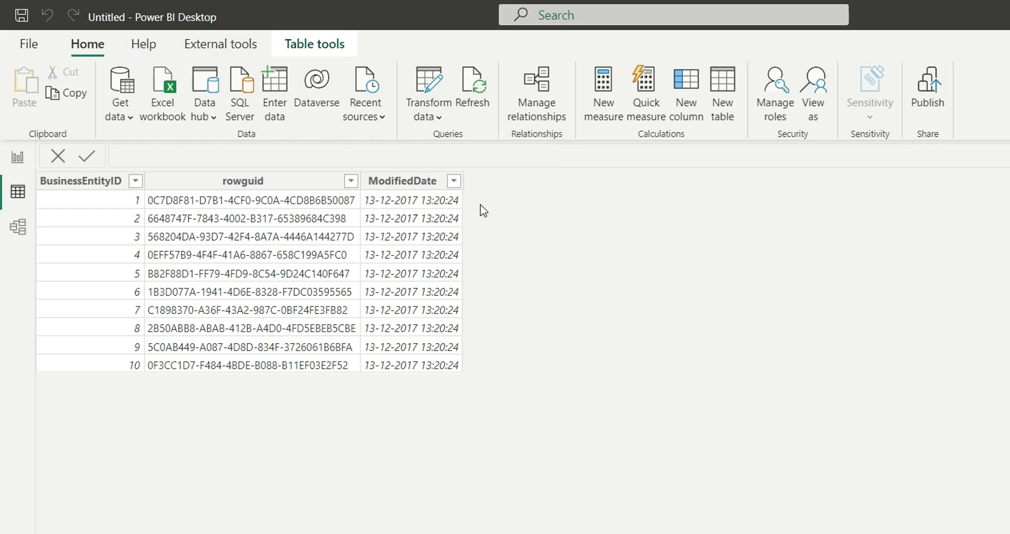
drag(410, 357, 389, 361)
text(0)
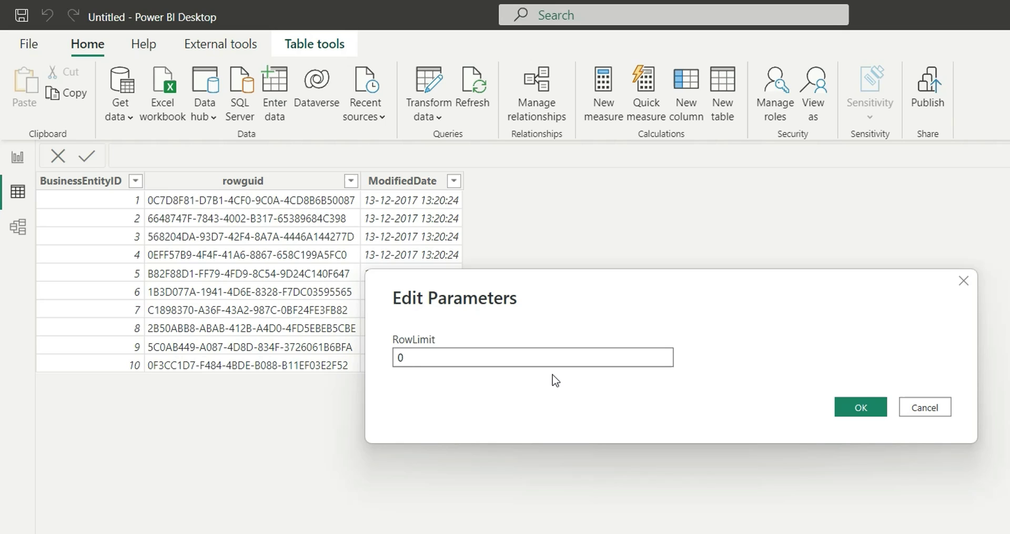
click(857, 401)
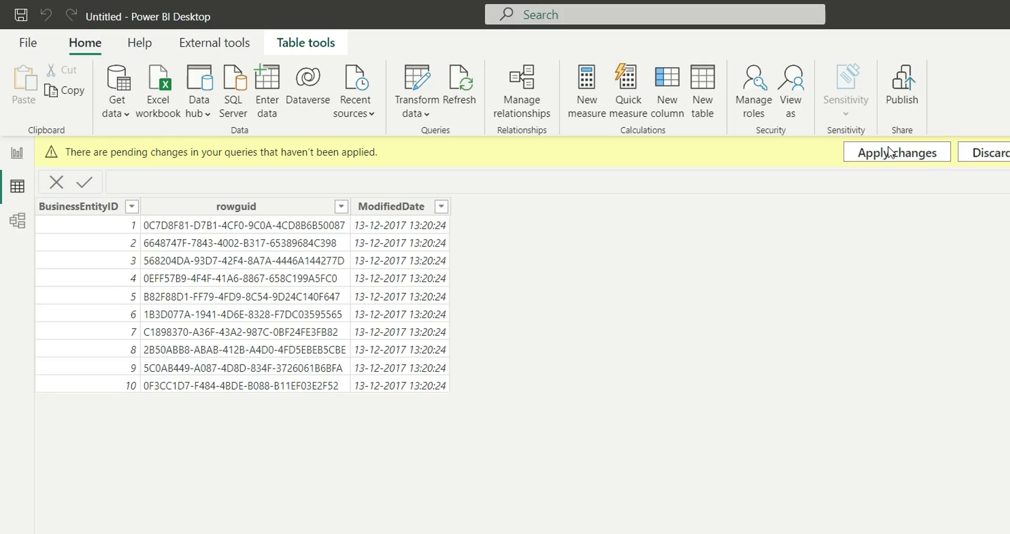
click(915, 157)
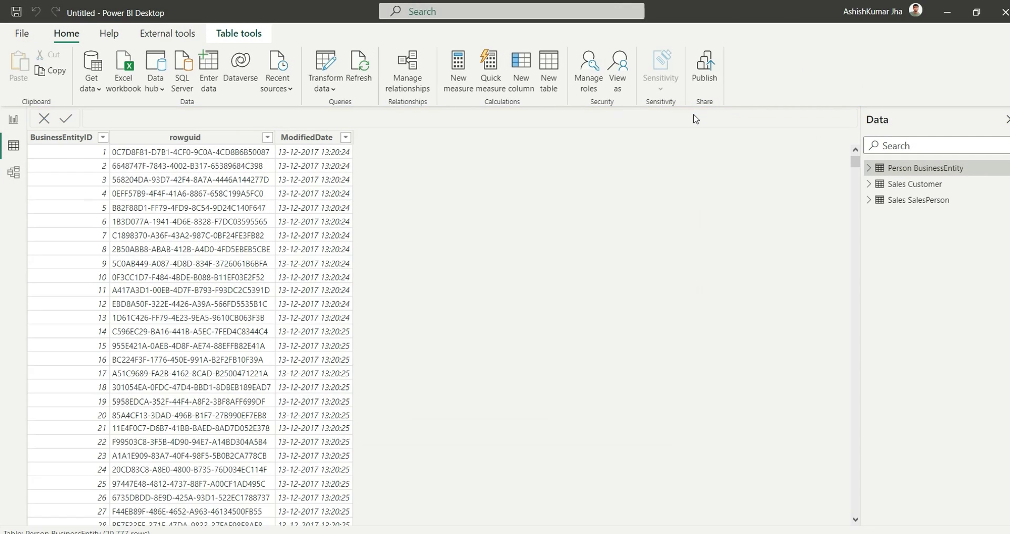
click(13, 119)
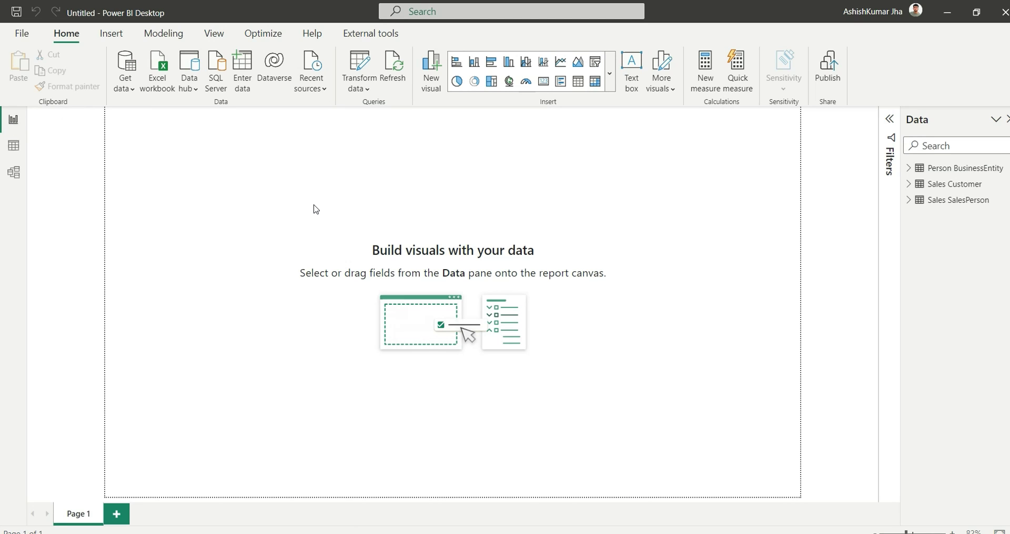